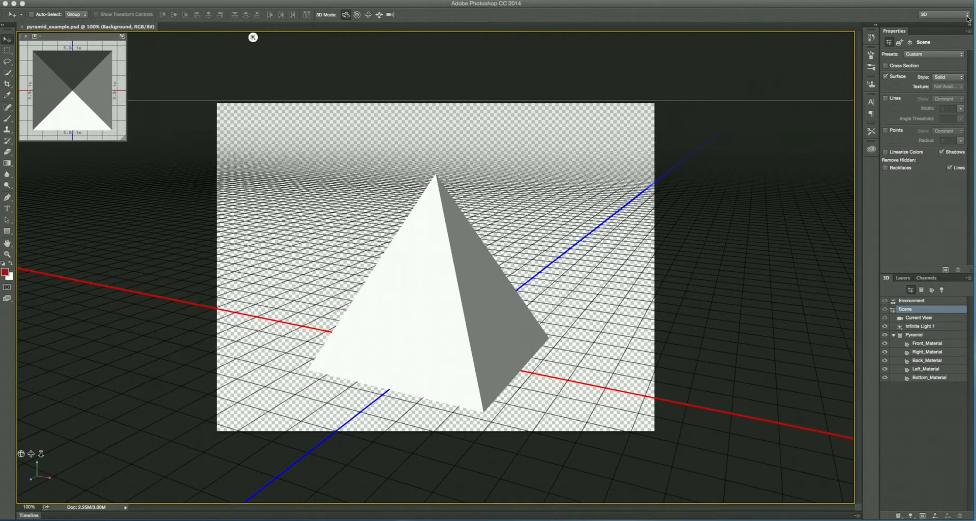
# Step: Reframe the pyramid by orbiting, rolling and panning the 3D camera
pyautogui.click(968, 18)
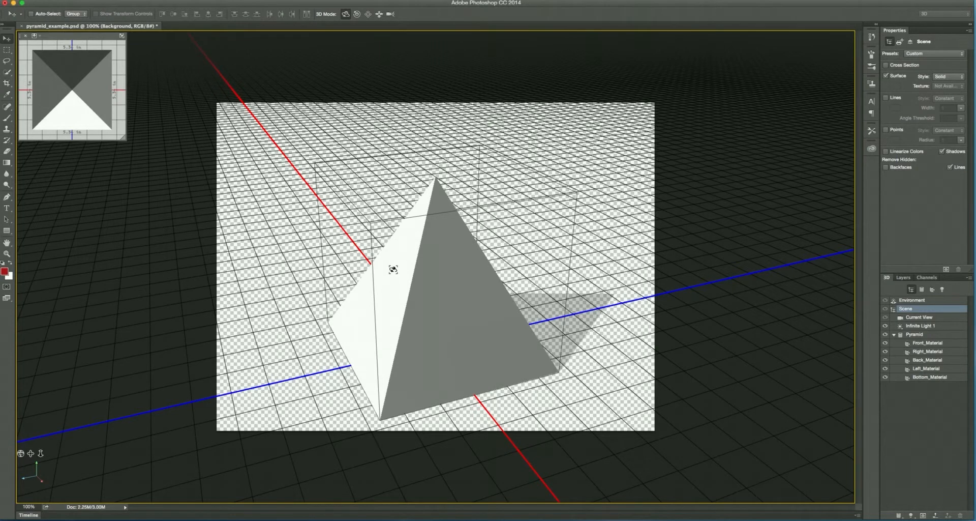
pyautogui.moveTo(389, 268)
pyautogui.mouseDown()
pyautogui.moveTo(442, 342)
pyautogui.moveTo(484, 267)
pyautogui.moveTo(453, 246)
pyautogui.moveTo(366, 246)
pyautogui.moveTo(366, 320)
pyautogui.moveTo(458, 344)
pyautogui.moveTo(476, 250)
pyautogui.moveTo(414, 316)
pyautogui.moveTo(353, 329)
pyautogui.moveTo(474, 268)
pyautogui.moveTo(276, 259)
pyautogui.moveTo(325, 342)
pyautogui.moveTo(417, 281)
pyautogui.moveTo(593, 242)
pyautogui.moveTo(625, 248)
pyautogui.moveTo(456, 319)
pyautogui.moveTo(397, 235)
pyautogui.moveTo(334, 249)
pyautogui.moveTo(359, 226)
pyautogui.moveTo(340, 298)
pyautogui.moveTo(414, 275)
pyautogui.moveTo(589, 248)
pyautogui.moveTo(407, 327)
pyautogui.moveTo(538, 261)
pyautogui.moveTo(384, 197)
pyautogui.mouseUp()
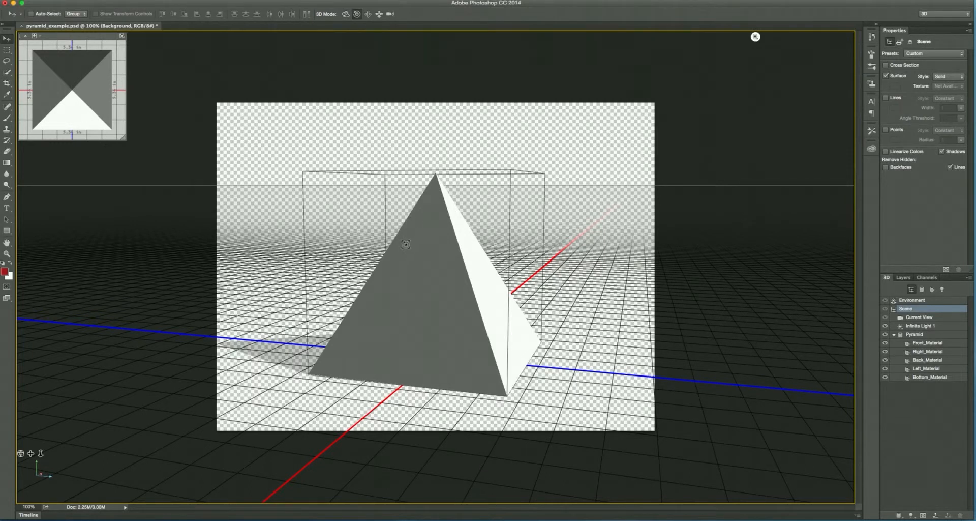
pyautogui.moveTo(414, 260)
pyautogui.mouseDown()
pyautogui.moveTo(505, 328)
pyautogui.moveTo(415, 252)
pyautogui.moveTo(355, 253)
pyautogui.moveTo(406, 311)
pyautogui.moveTo(427, 254)
pyautogui.moveTo(444, 260)
pyautogui.moveTo(419, 261)
pyautogui.mouseUp()
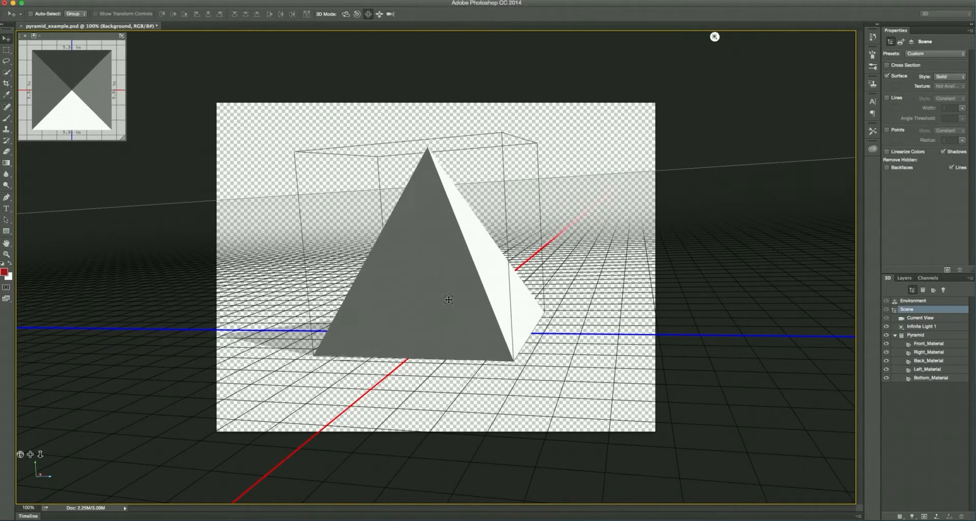
pyautogui.moveTo(462, 233); pyautogui.dragTo(436, 137)
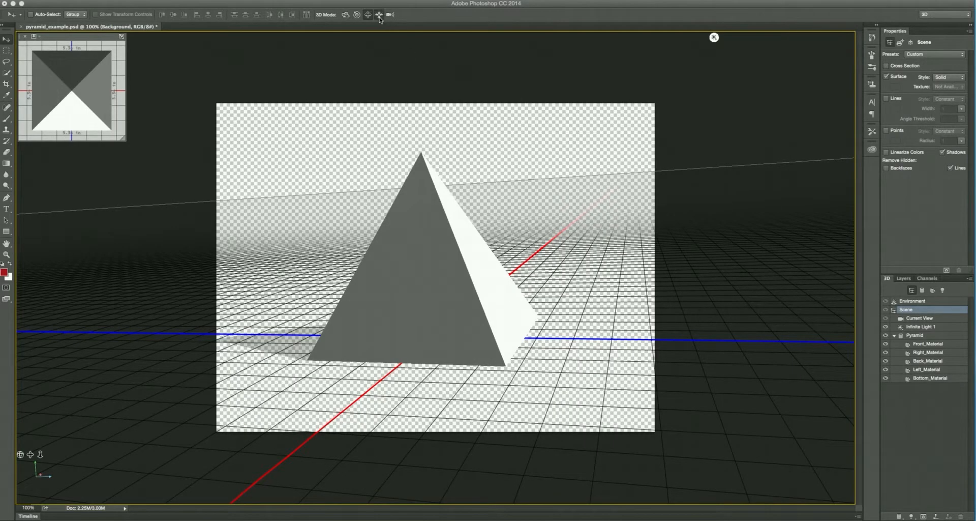
# Step: Slide the 3D camera to shift the pyramid within the canvas and zoom the camera in on it
pyautogui.click(379, 15)
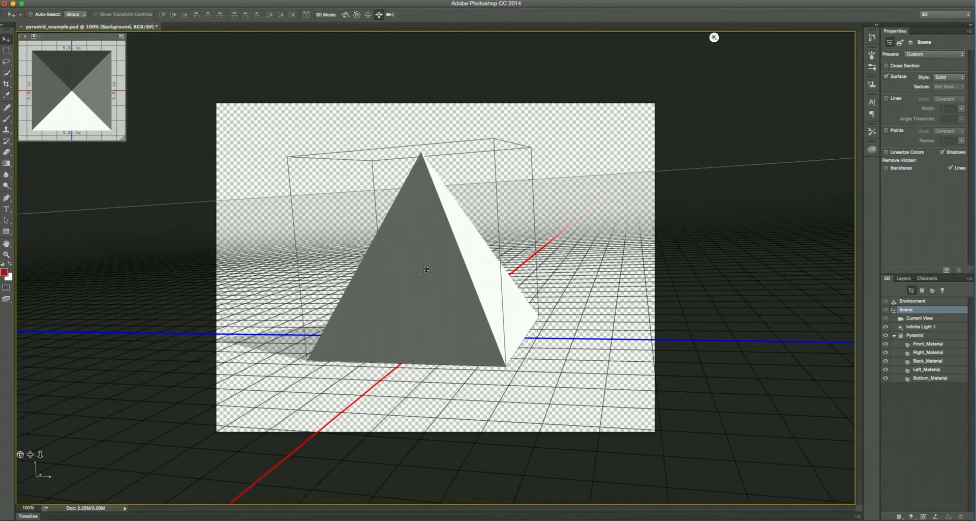
pyautogui.moveTo(418, 251); pyautogui.dragTo(327, 209)
pyautogui.moveTo(454, 411); pyautogui.dragTo(404, 191)
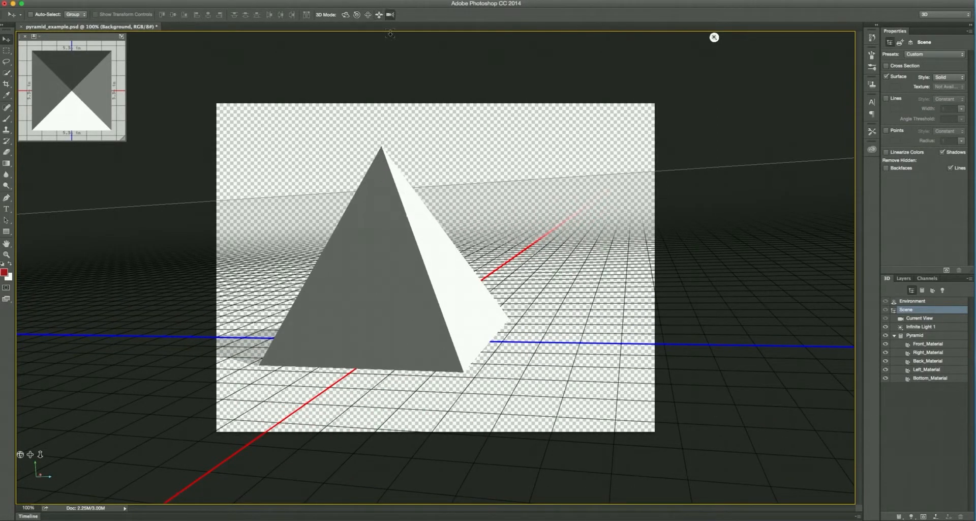
pyautogui.moveTo(399, 326); pyautogui.dragTo(402, 290)
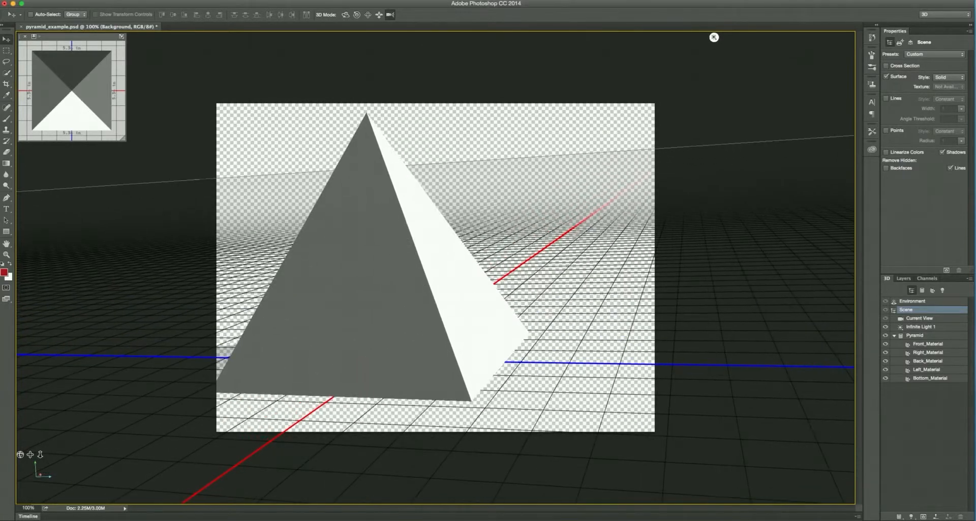
# Step: Slide the 3D camera back and forth until the whole pyramid sits large and roughly centred in the canvas
pyautogui.click(380, 15)
pyautogui.moveTo(371, 246); pyautogui.dragTo(375, 335)
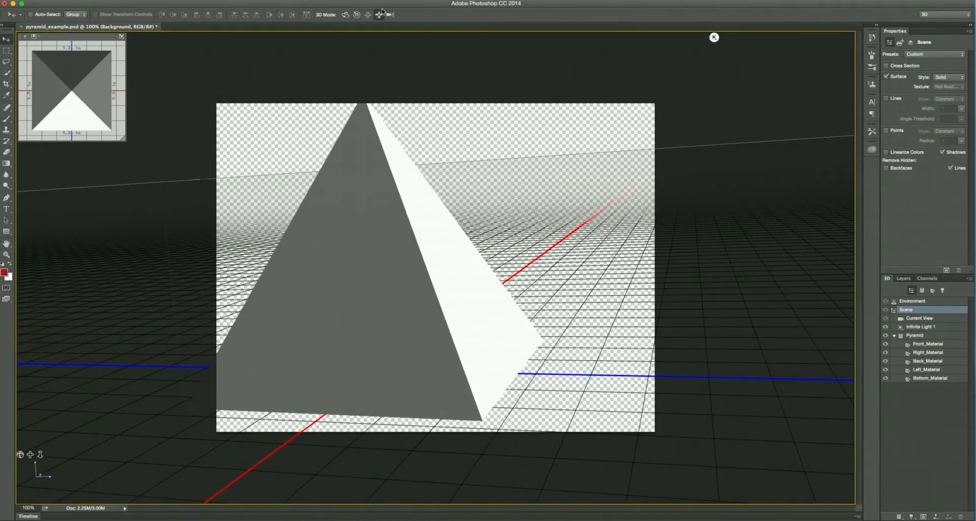
pyautogui.moveTo(320, 305); pyautogui.dragTo(739, 446)
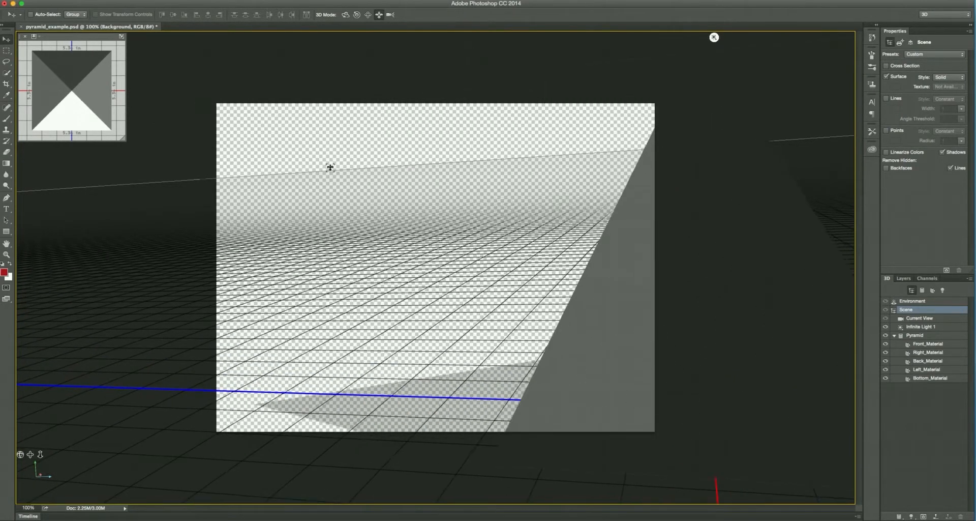
pyautogui.moveTo(329, 166); pyautogui.dragTo(358, 189)
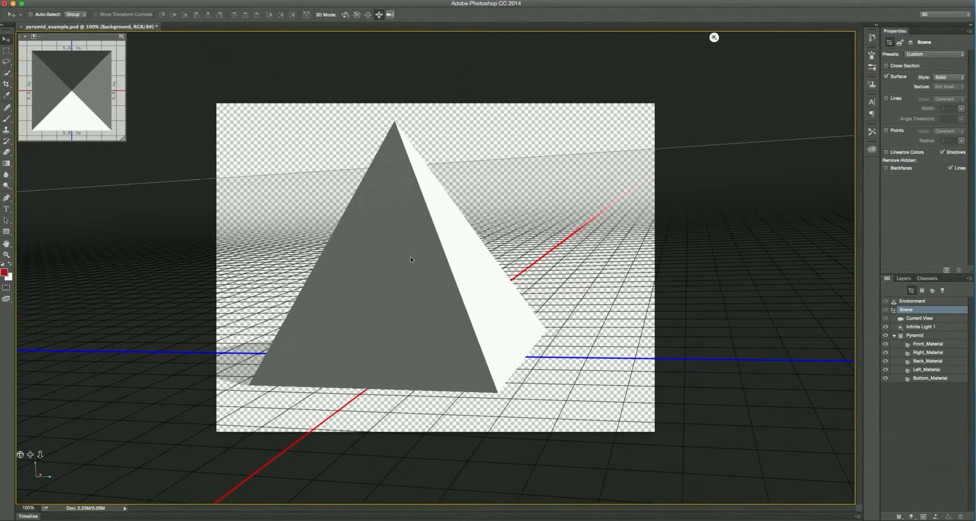
pyautogui.click(371, 296)
pyautogui.moveTo(387, 232); pyautogui.dragTo(371, 292)
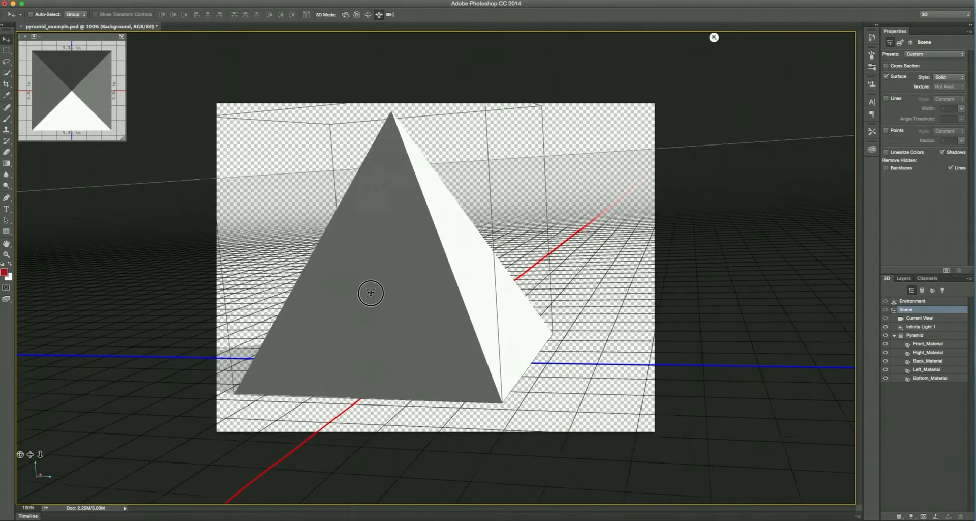
pyautogui.moveTo(392, 347); pyautogui.dragTo(386, 187)
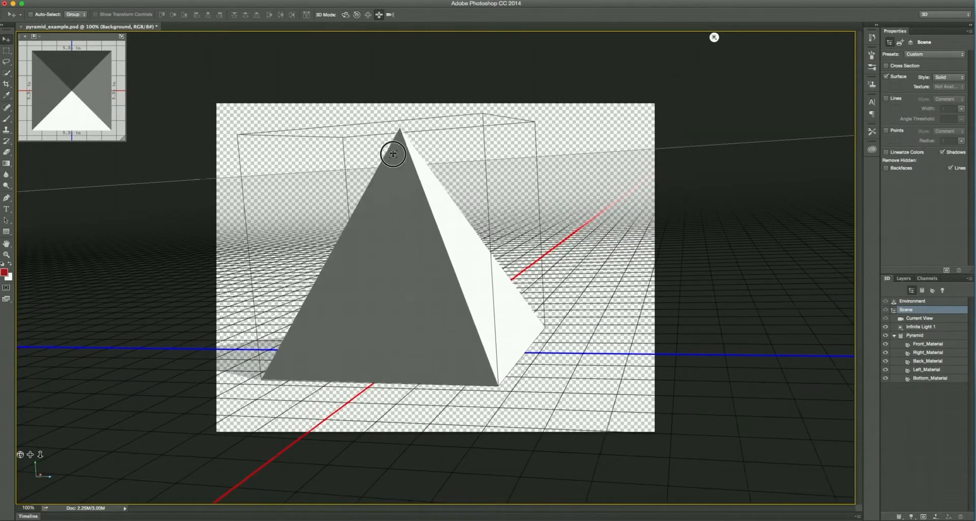
pyautogui.moveTo(390, 153); pyautogui.dragTo(431, 197)
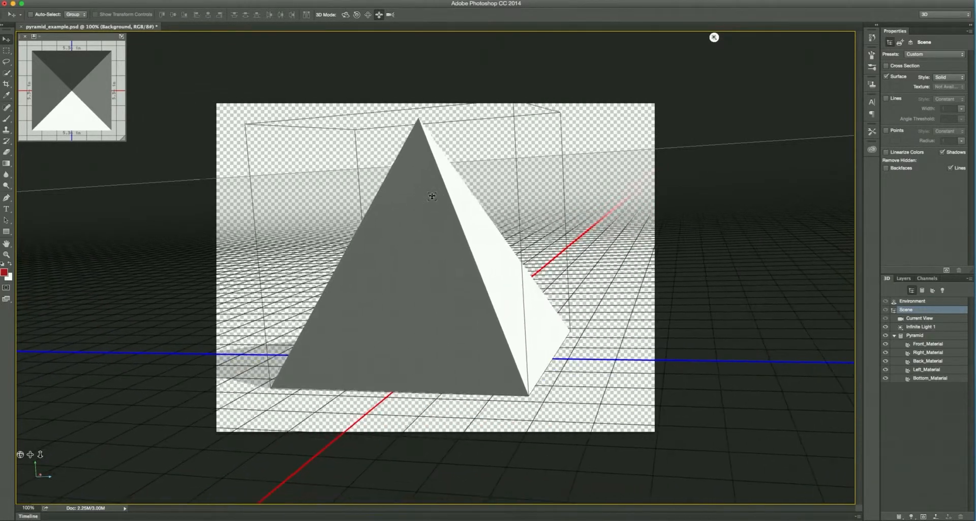
pyautogui.moveTo(460, 378); pyautogui.dragTo(438, 381)
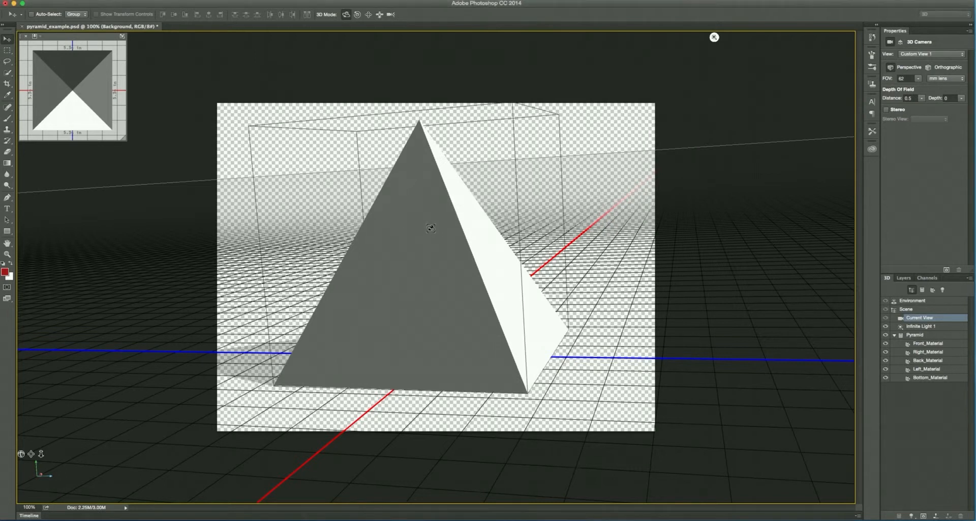
# Step: Select the pyramid mesh and raise it above the ground plane along its Y axis
pyautogui.click(410, 239)
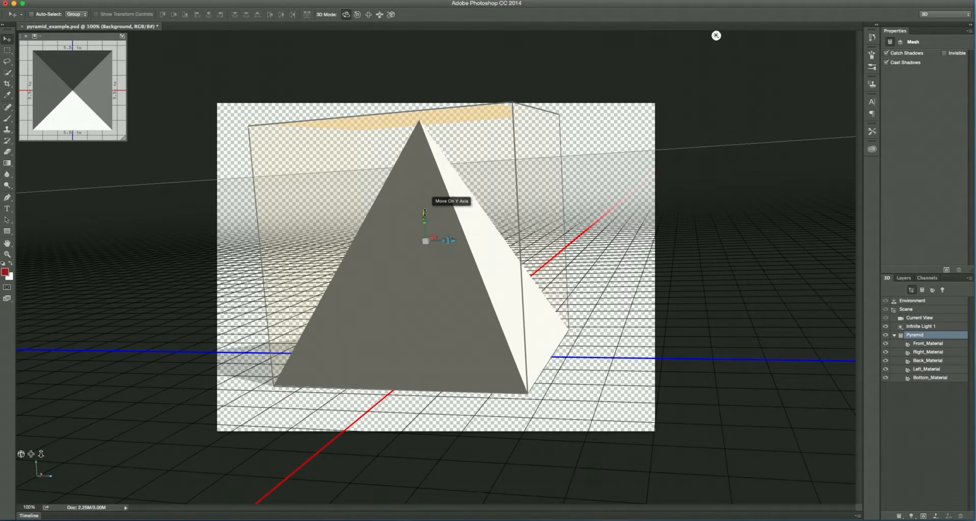
pyautogui.moveTo(424, 212); pyautogui.dragTo(423, 193)
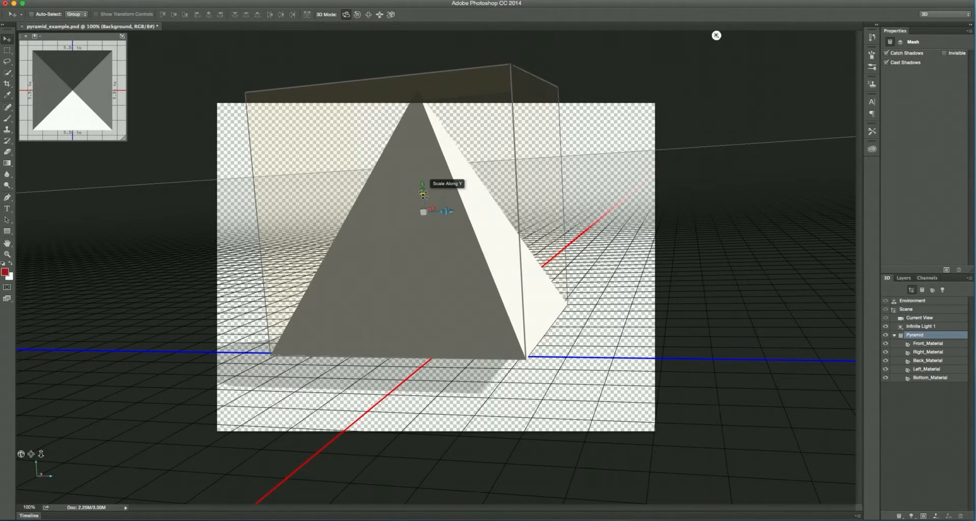
pyautogui.moveTo(423, 193)
pyautogui.mouseDown()
pyautogui.moveTo(410, 138)
pyautogui.moveTo(412, 219)
pyautogui.moveTo(420, 198)
pyautogui.mouseUp()
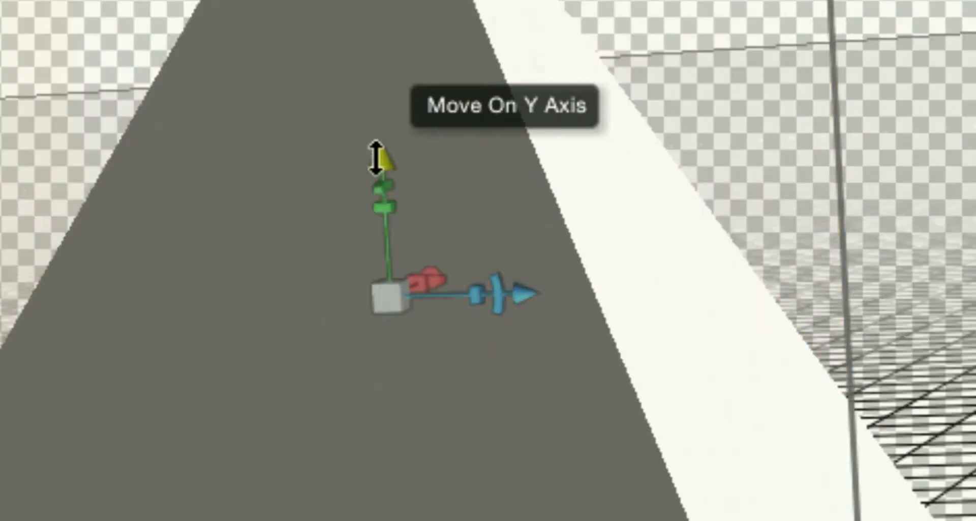
pyautogui.moveTo(380, 159); pyautogui.dragTo(383, 197)
pyautogui.click(384, 163)
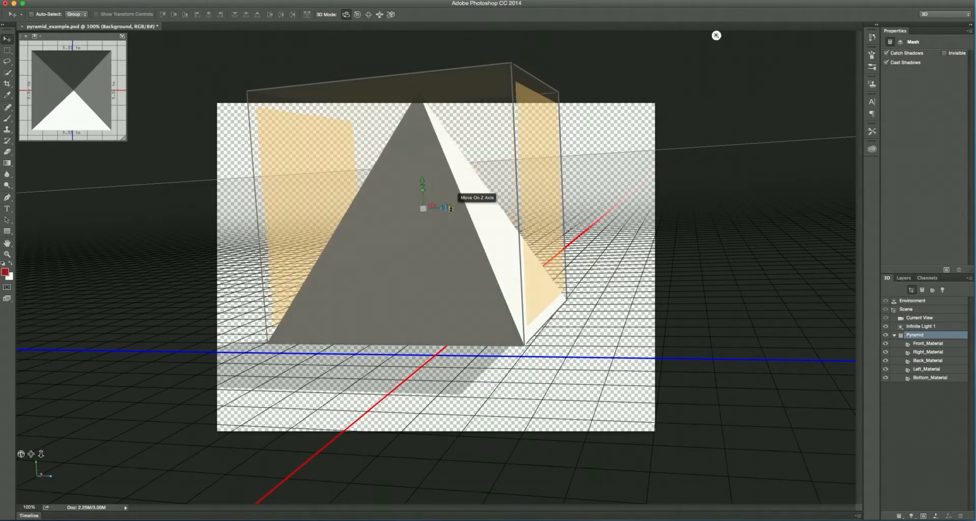
# Step: Move, rotate and try to uniformly scale the pyramid mesh freely with its on-canvas 3D axis handles
pyautogui.moveTo(450, 208)
pyautogui.mouseDown()
pyautogui.moveTo(499, 207)
pyautogui.moveTo(423, 210)
pyautogui.moveTo(451, 214)
pyautogui.moveTo(433, 216)
pyautogui.moveTo(386, 162)
pyautogui.moveTo(442, 212)
pyautogui.moveTo(426, 210)
pyautogui.moveTo(505, 218)
pyautogui.moveTo(425, 212)
pyautogui.moveTo(443, 199)
pyautogui.moveTo(434, 199)
pyautogui.mouseUp()
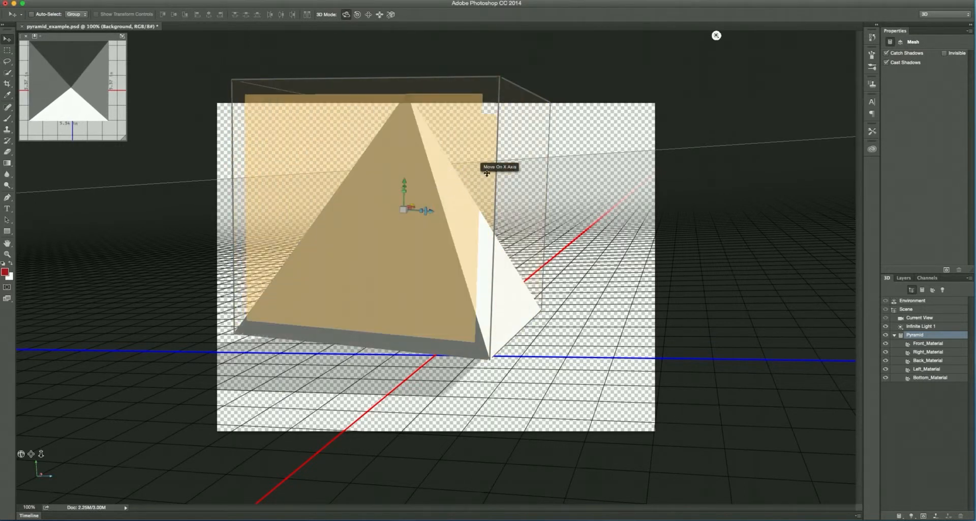
pyautogui.moveTo(566, 152); pyautogui.dragTo(432, 182)
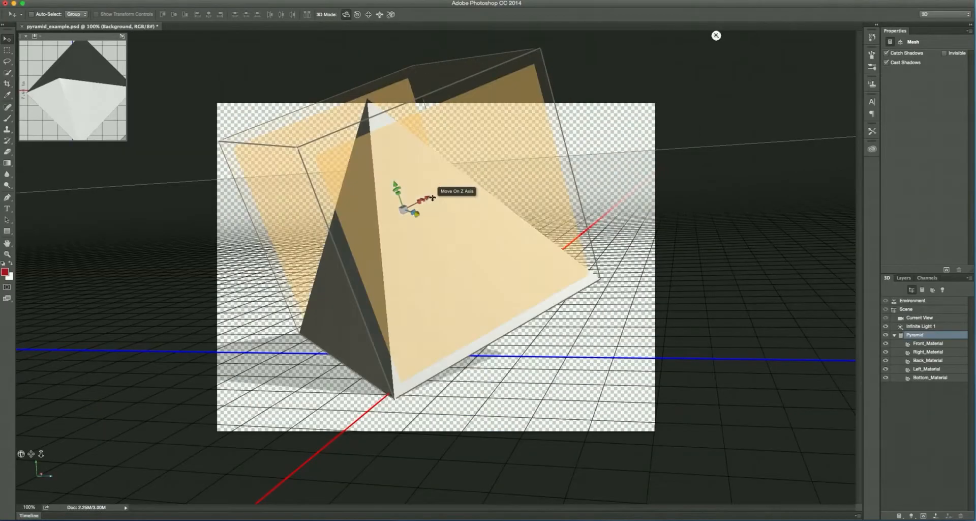
pyautogui.moveTo(426, 197); pyautogui.dragTo(398, 218)
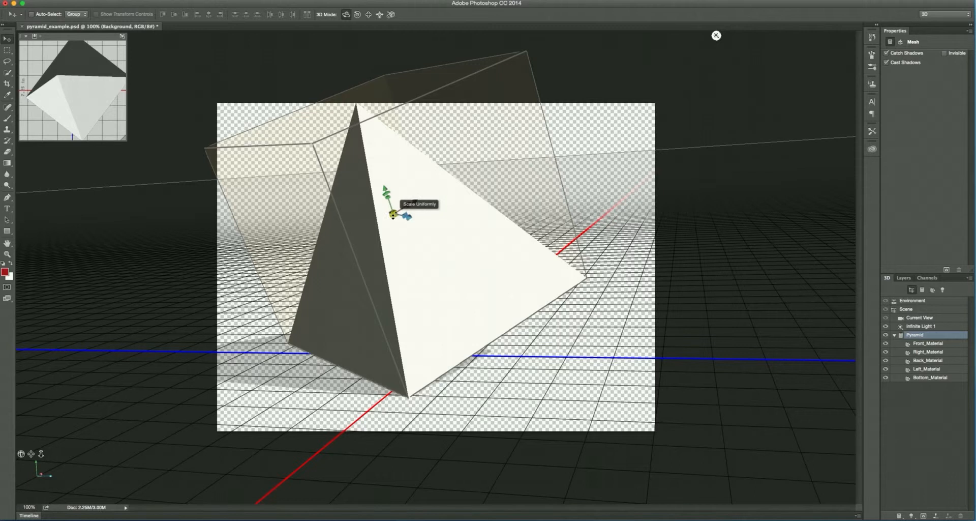
pyautogui.moveTo(393, 213); pyautogui.dragTo(377, 164)
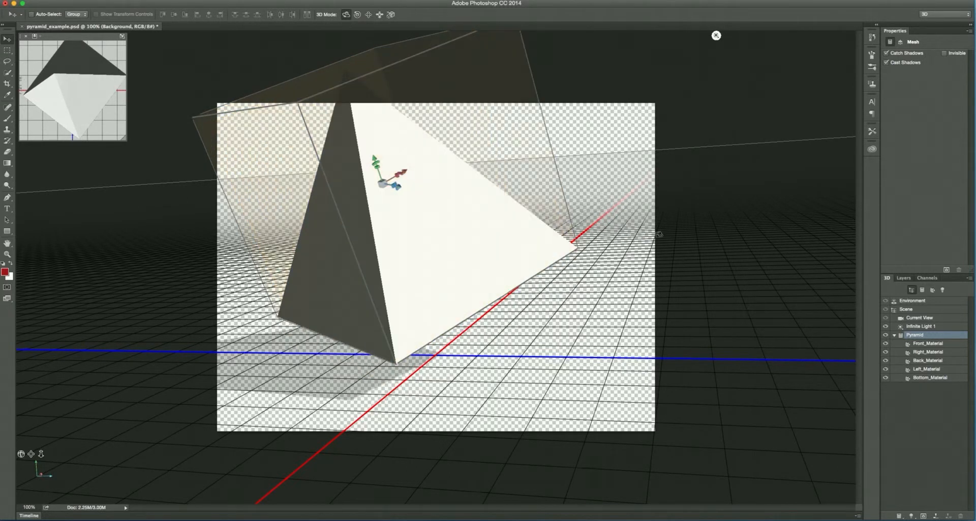
pyautogui.moveTo(574, 247); pyautogui.dragTo(570, 235)
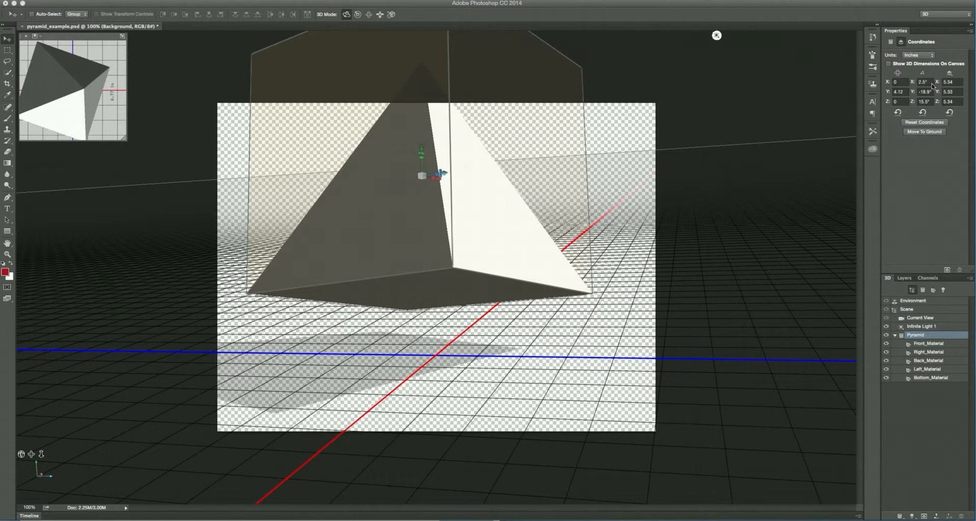
# Step: Reset the pyramid's coordinates, lift it along the Y axis and bring it back down with Move To Ground
pyautogui.click(926, 123)
pyautogui.click(927, 123)
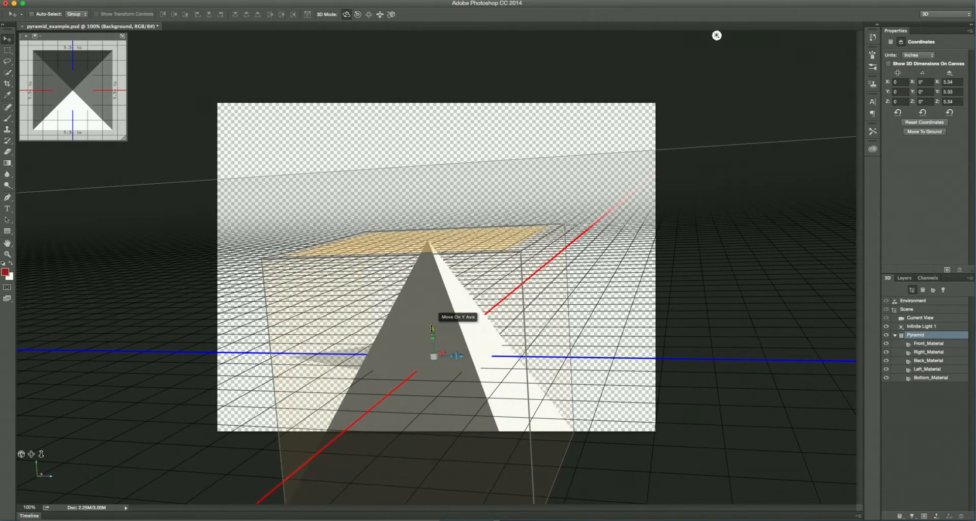
pyautogui.moveTo(431, 328); pyautogui.dragTo(423, 199)
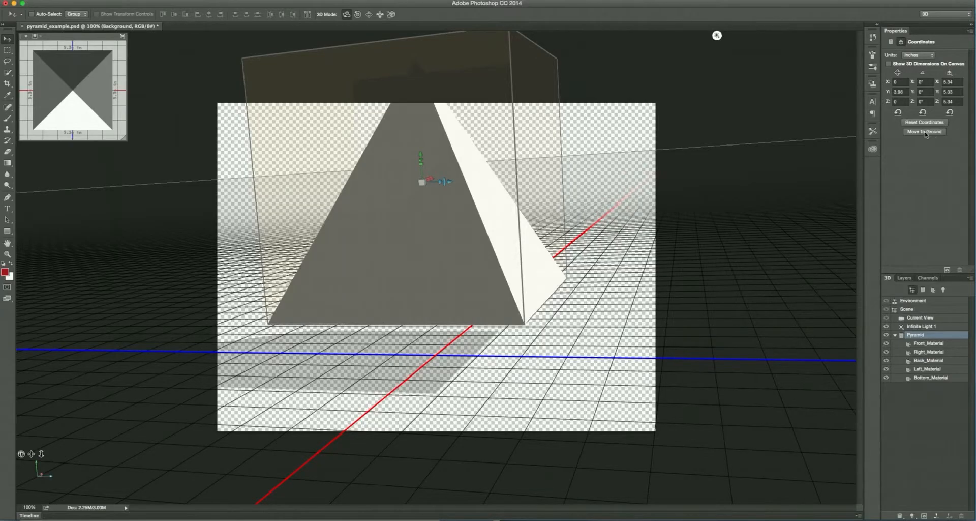
pyautogui.click(926, 134)
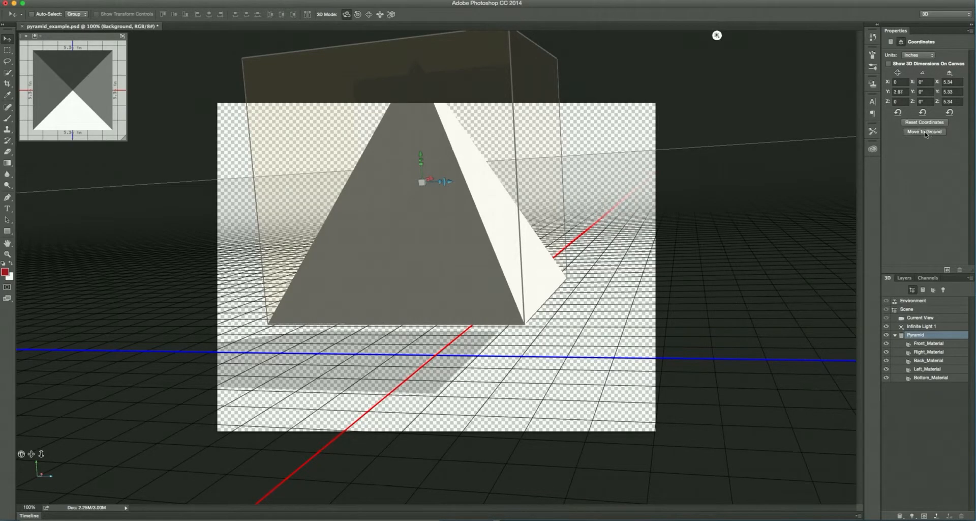